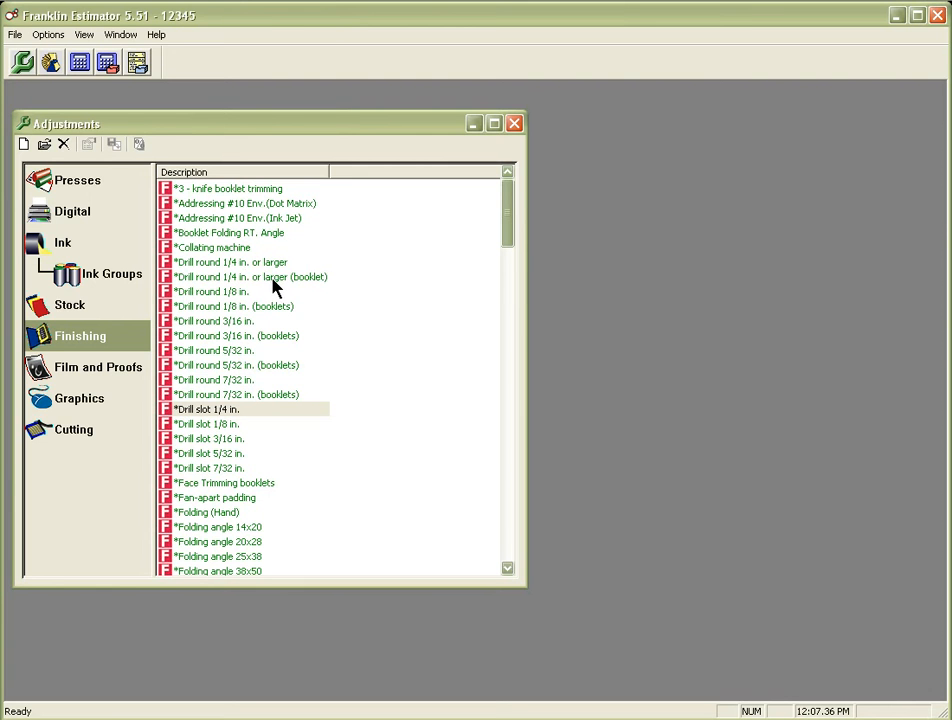
Assign the *Good difficulty factor to the Drill slot 1/4 in. finishing and set its test quantity to 1.
double_click(225, 413)
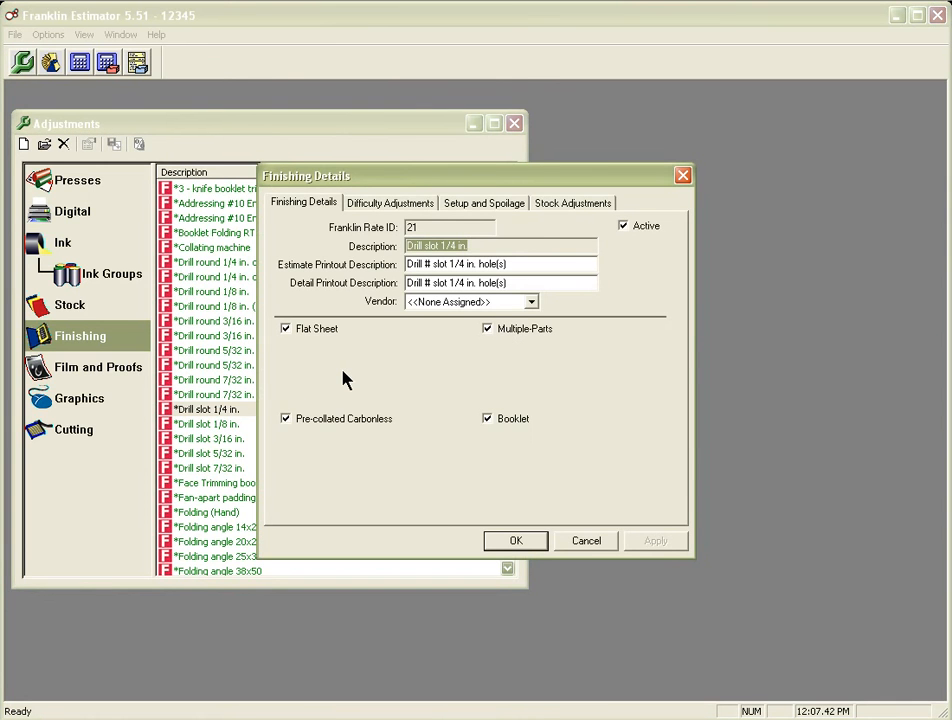
left_click(381, 204)
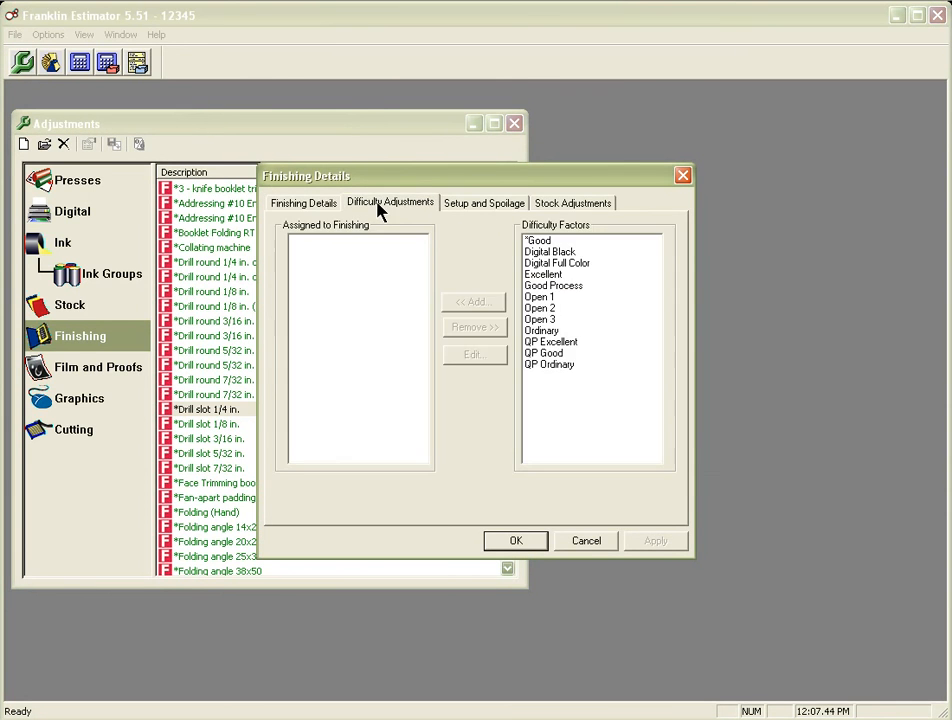
double_click(536, 242)
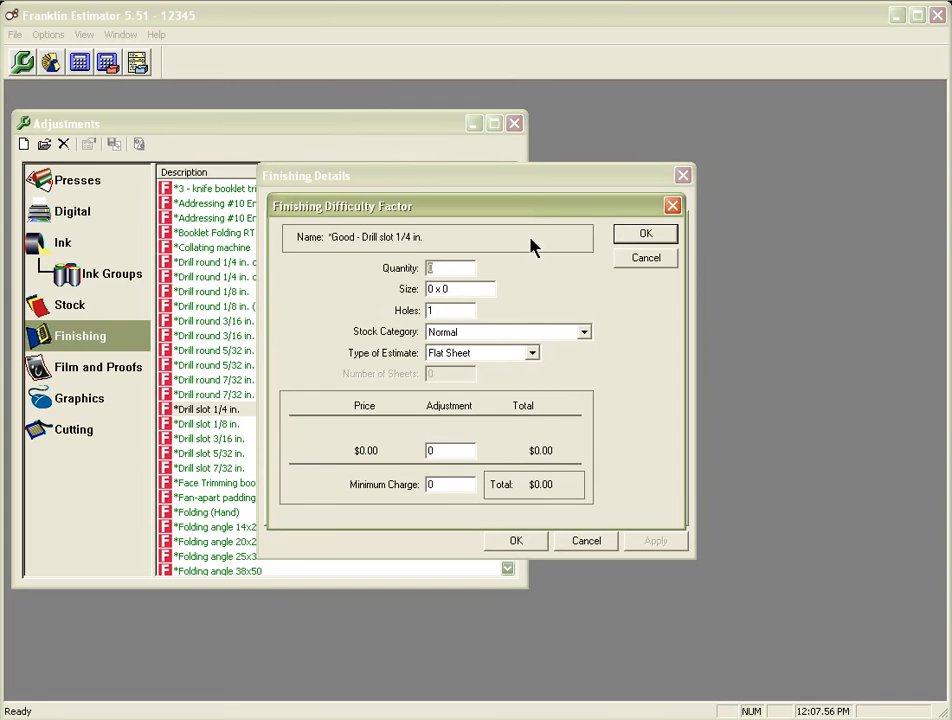
type("1")
key("Tab")
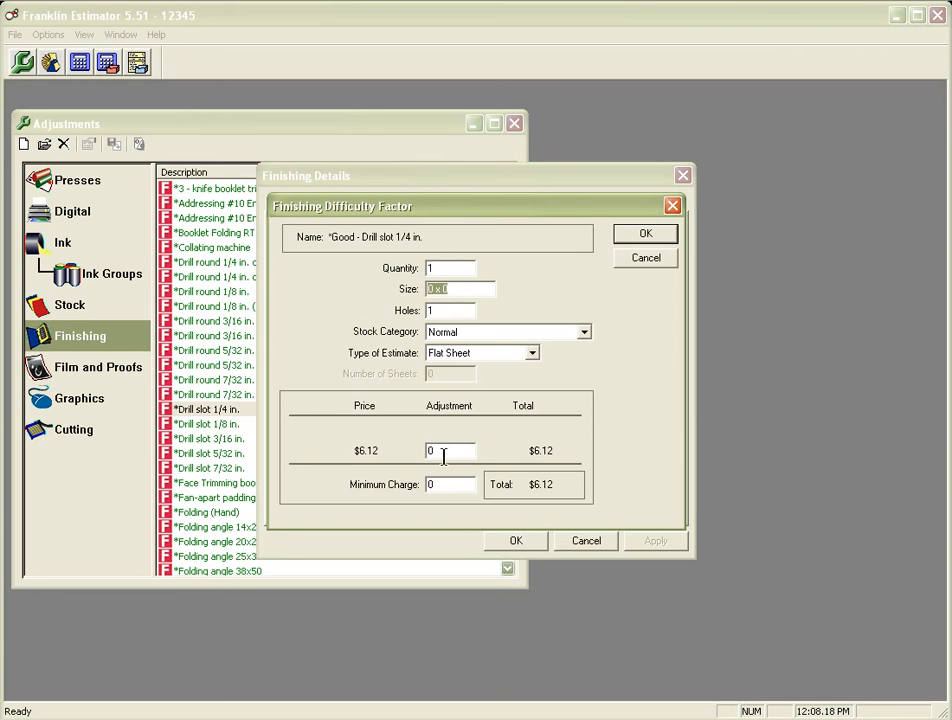
Try price adjustments of 25 and -25 on the *Good difficulty factor.
left_click_drag(449, 452, 419, 454)
type("25")
key("Tab")
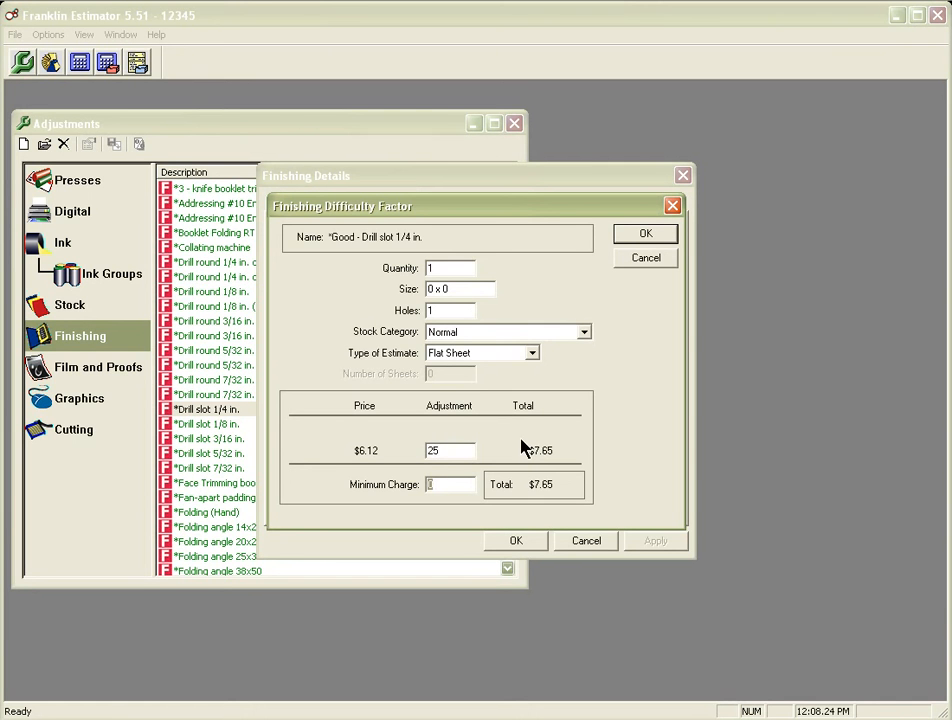
left_click_drag(451, 450, 428, 449)
type("-25")
key("Tab")
Set the *Good factor's price adjustment to 0 and save the Drill slot 1/4 in. finishing details.
left_click(463, 448)
key("BackSpace")
key("BackSpace")
key("BackSpace")
type("0")
left_click(644, 236)
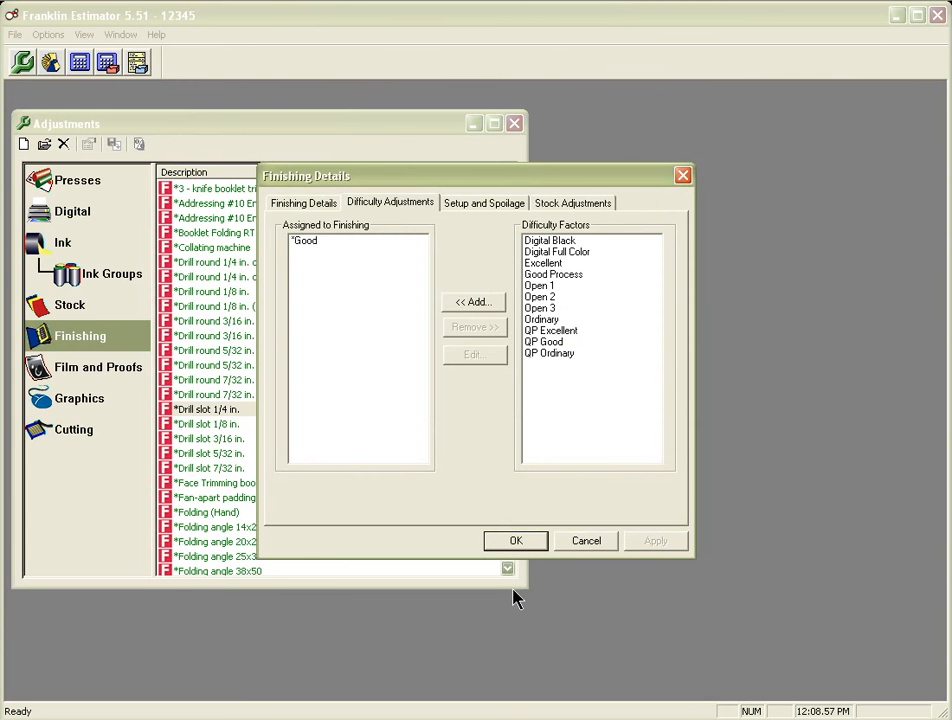
left_click(514, 541)
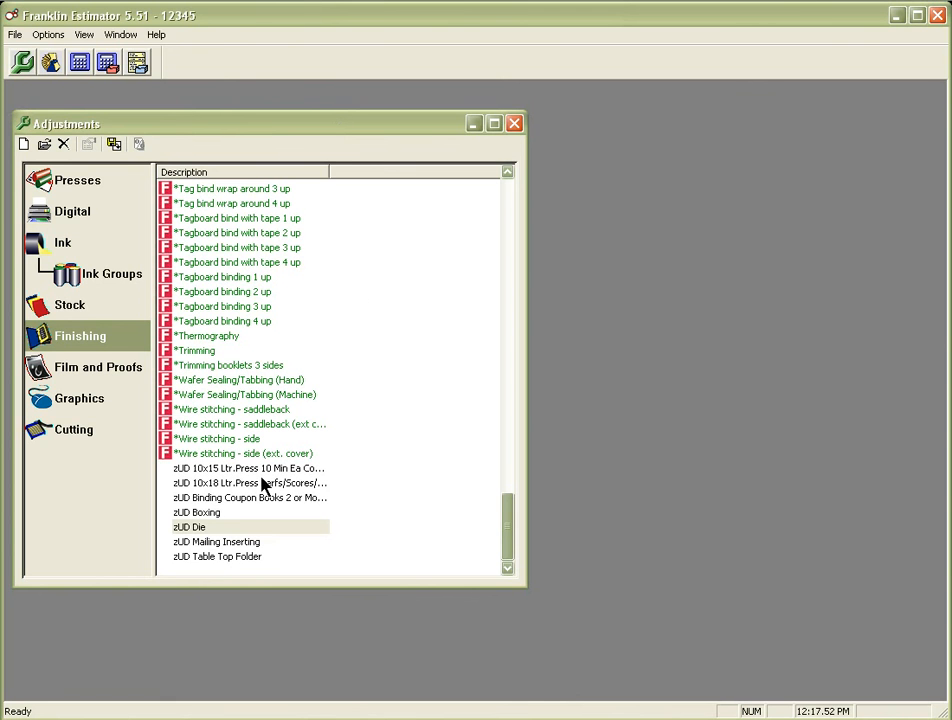
In the zUD Die finishing rates, keep the Item Rate calculation and choose 04 UD Die as the initial production rate.
double_click(204, 528)
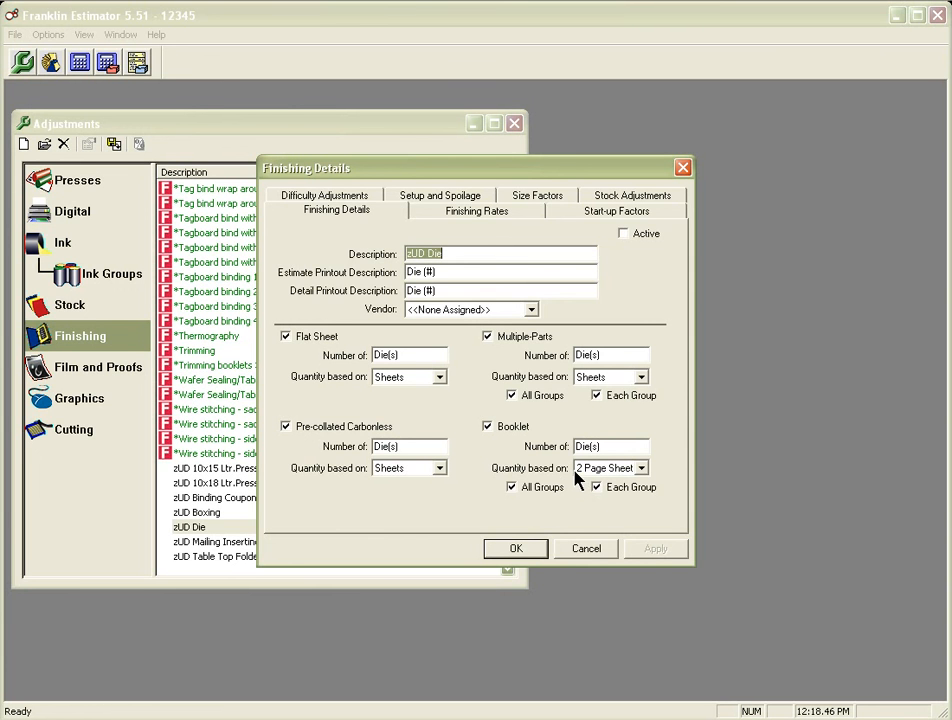
left_click(467, 218)
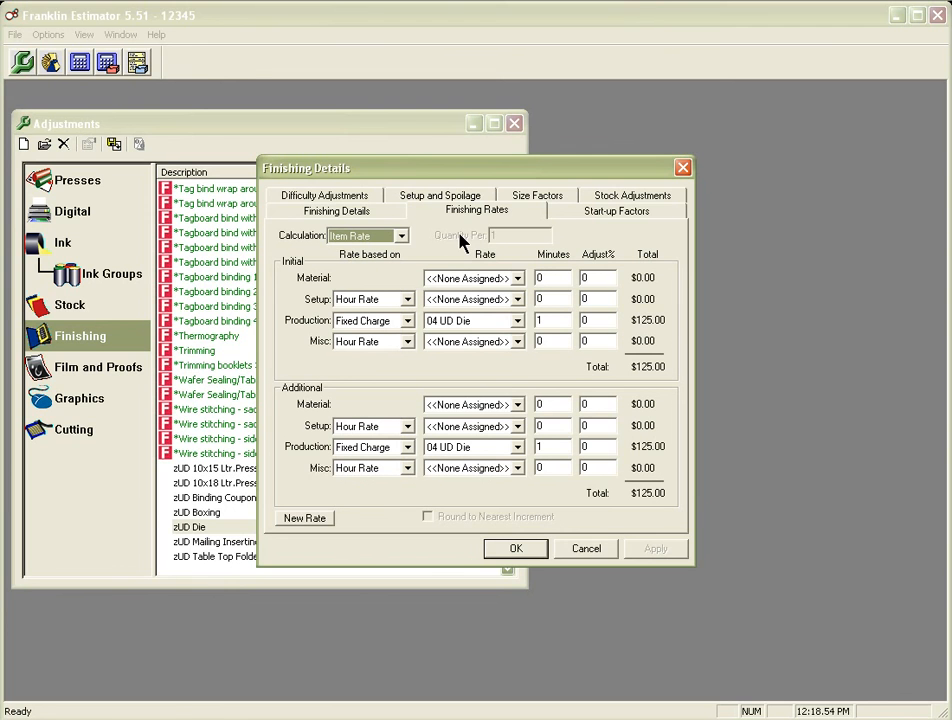
left_click(401, 237)
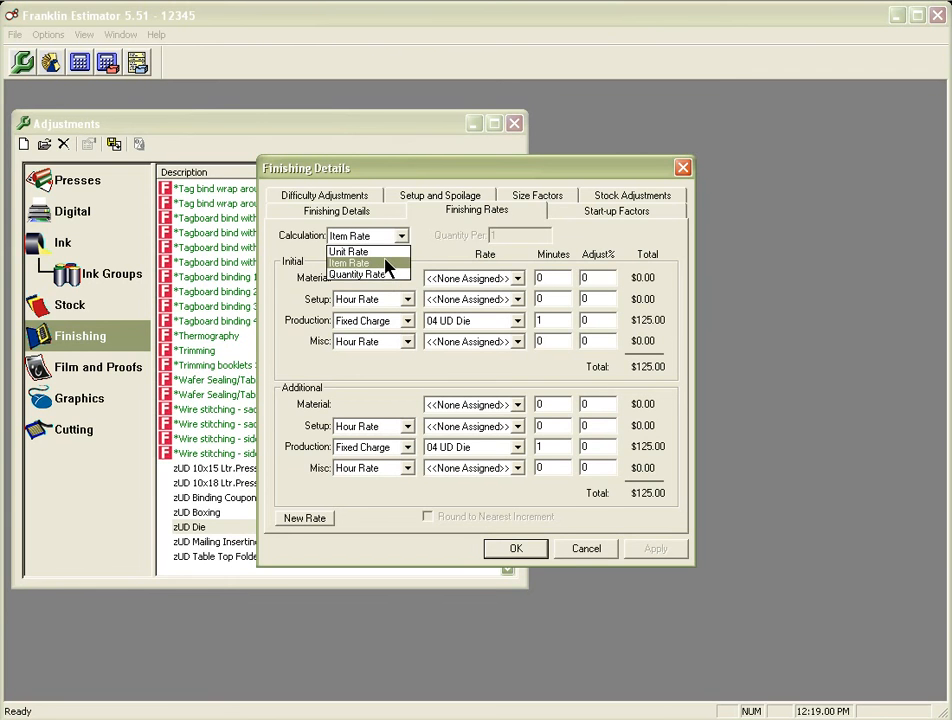
left_click(447, 253)
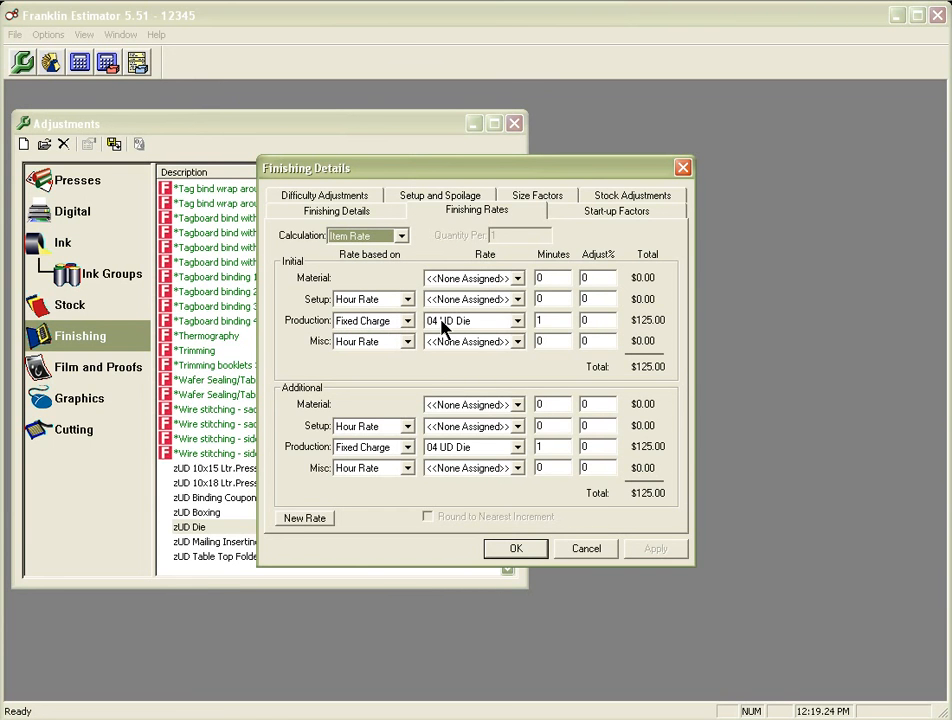
left_click(518, 322)
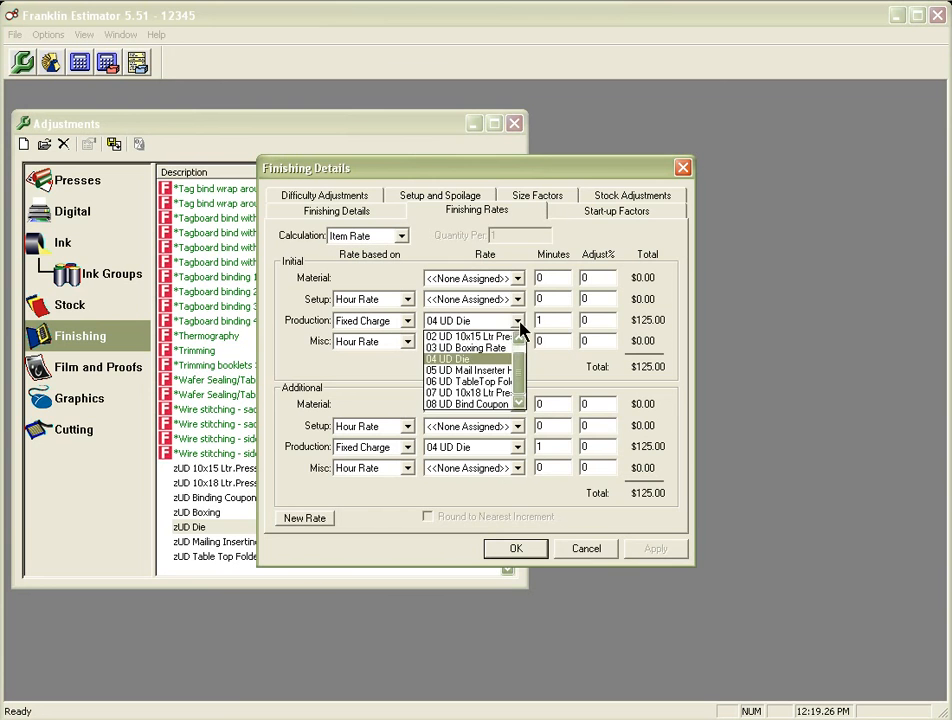
left_click(446, 359)
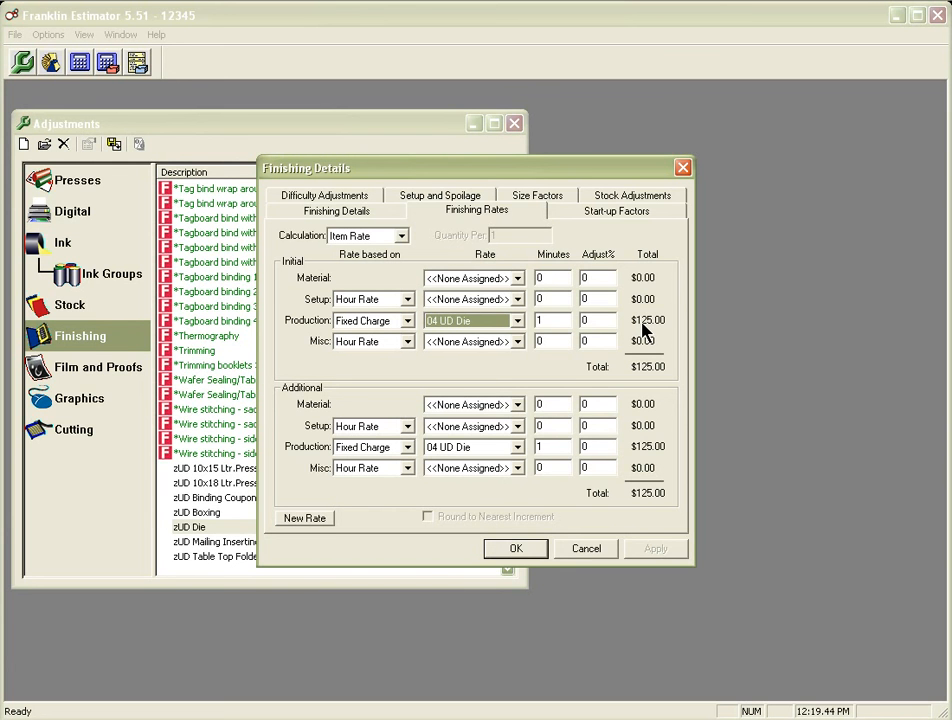
Choose 04 UD Die as the additional production rate with a fixed charge and save the zUD Die finishing.
left_click(371, 447)
left_click(378, 475)
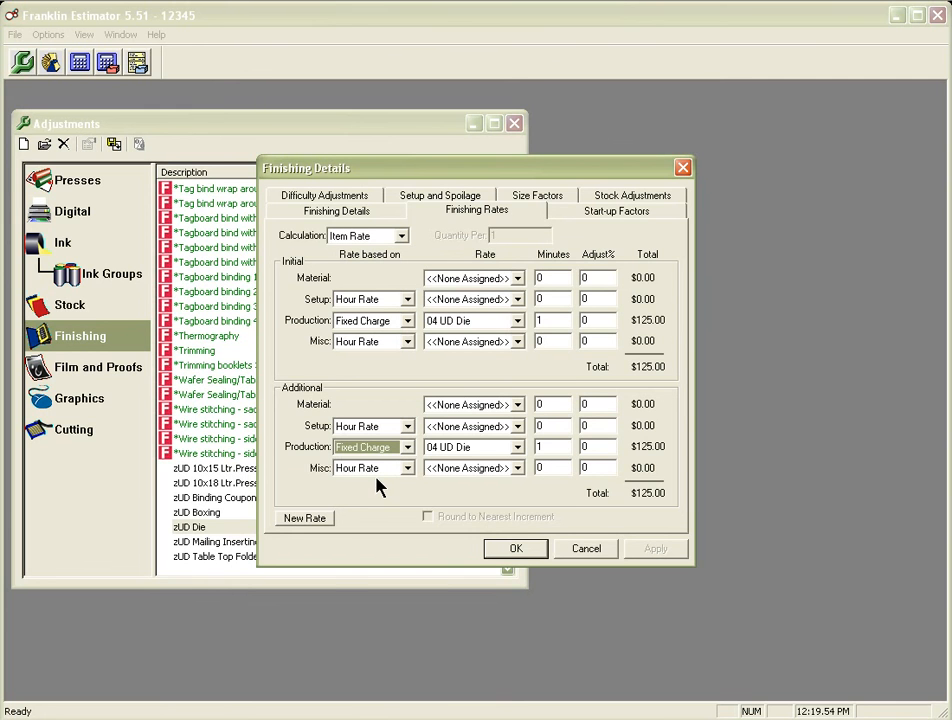
left_click(456, 450)
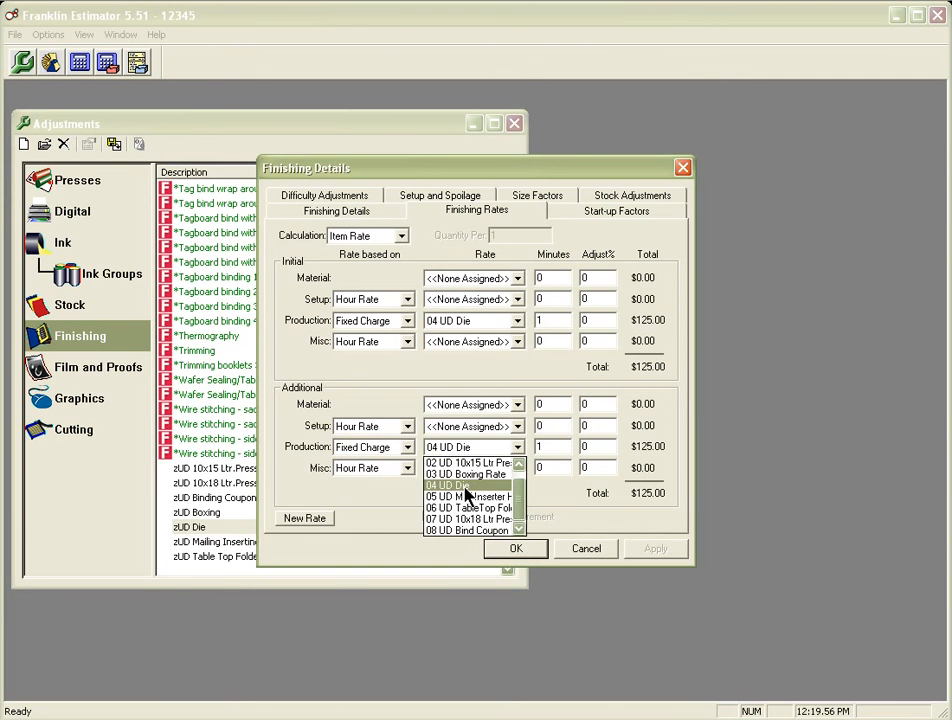
left_click(465, 487)
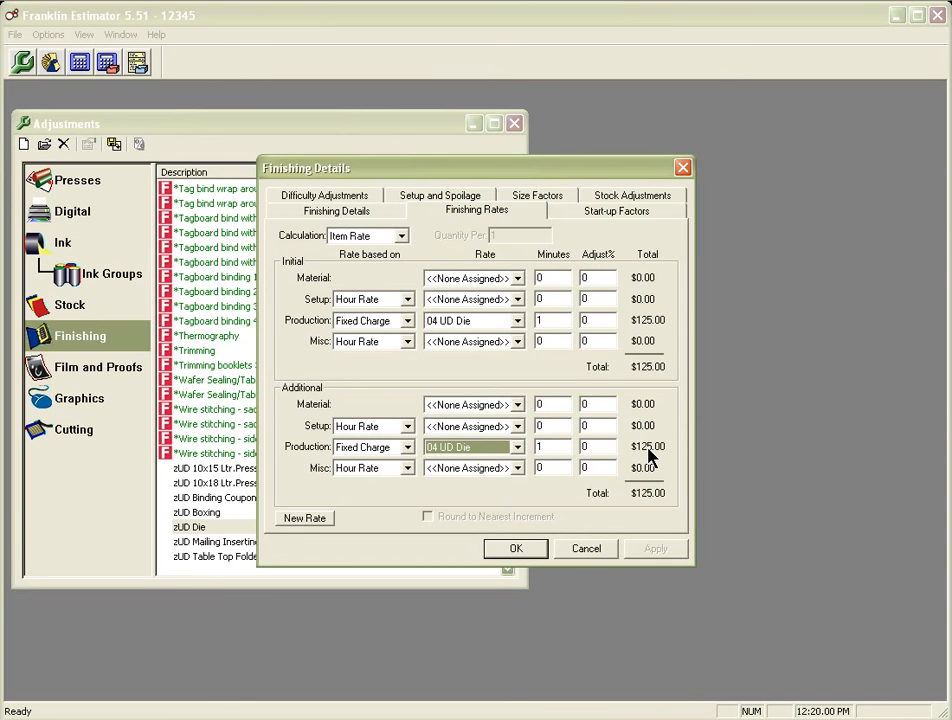
left_click(515, 549)
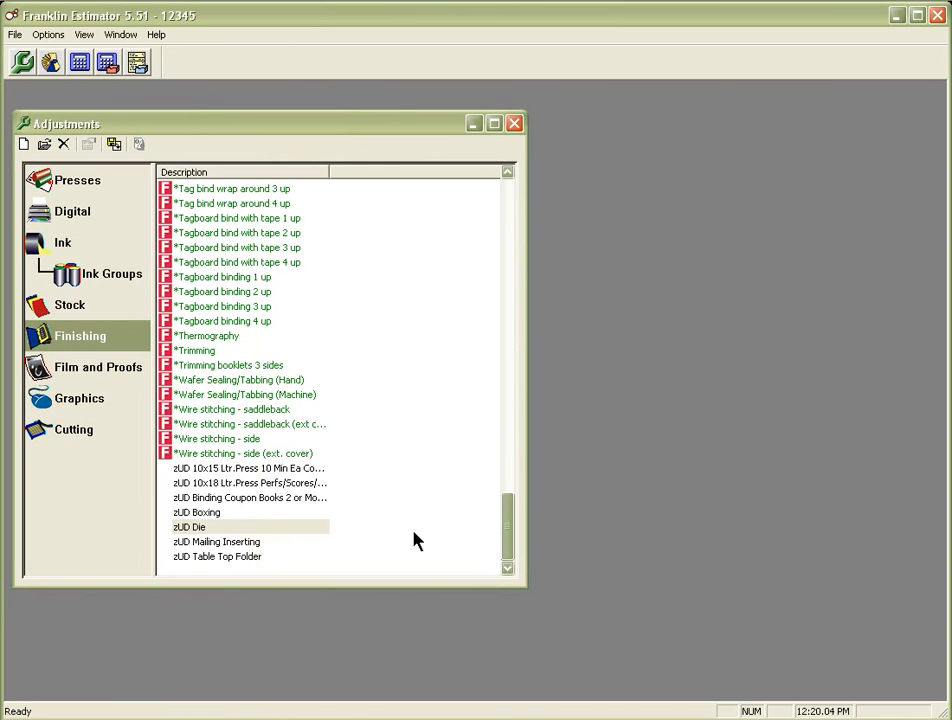
Make the zUD Die finishing active and save its details.
double_click(207, 538)
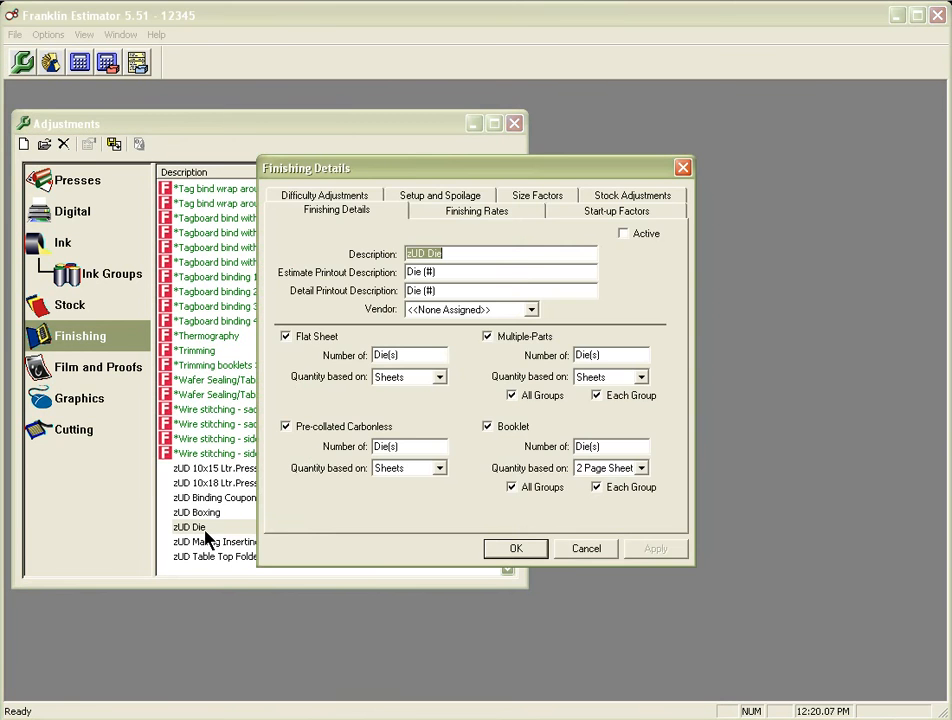
left_click(622, 236)
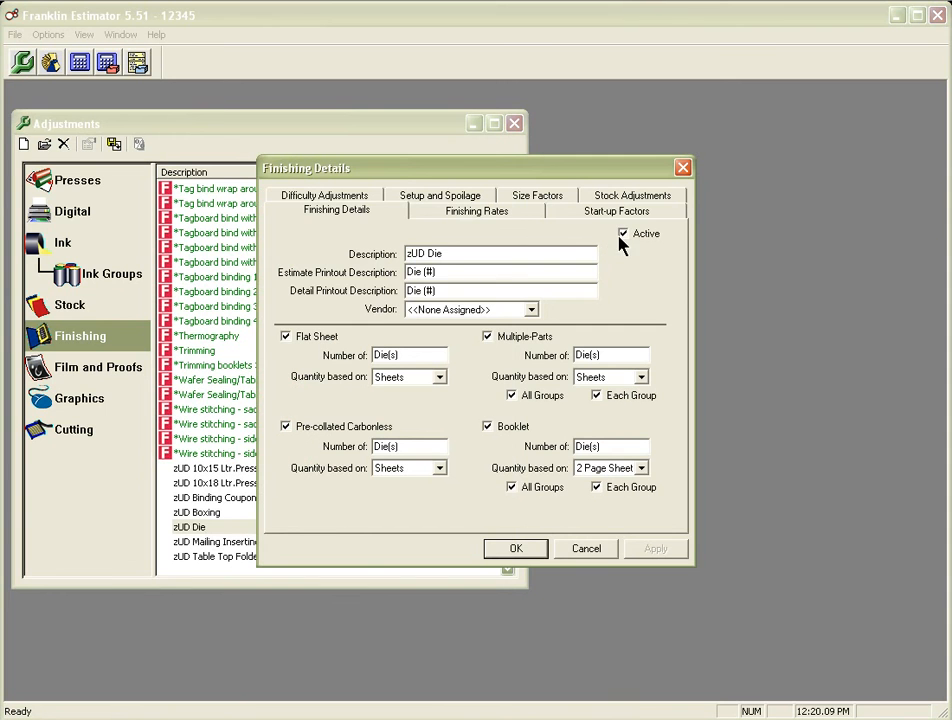
left_click(515, 548)
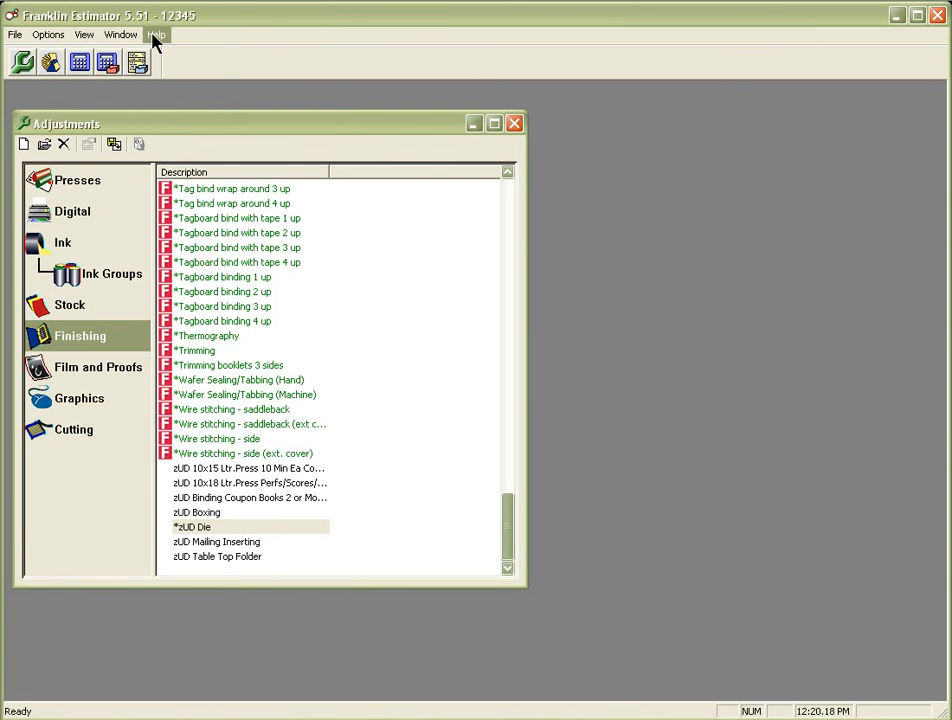
View the Adjustments topic in the Franklin Estimator User Guide and close the guide.
left_click(156, 36)
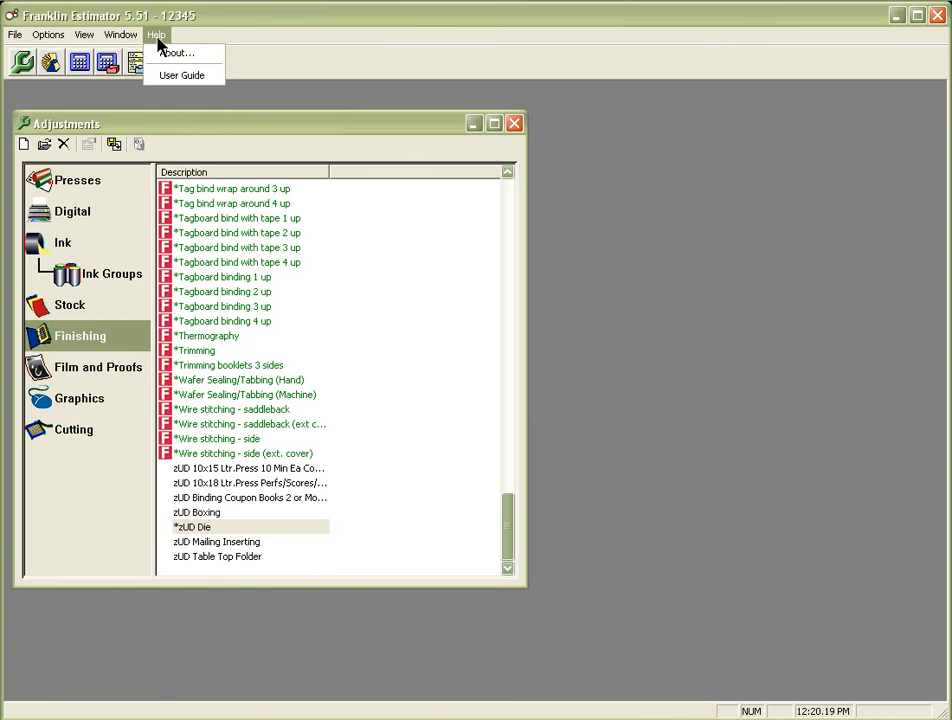
left_click(194, 78)
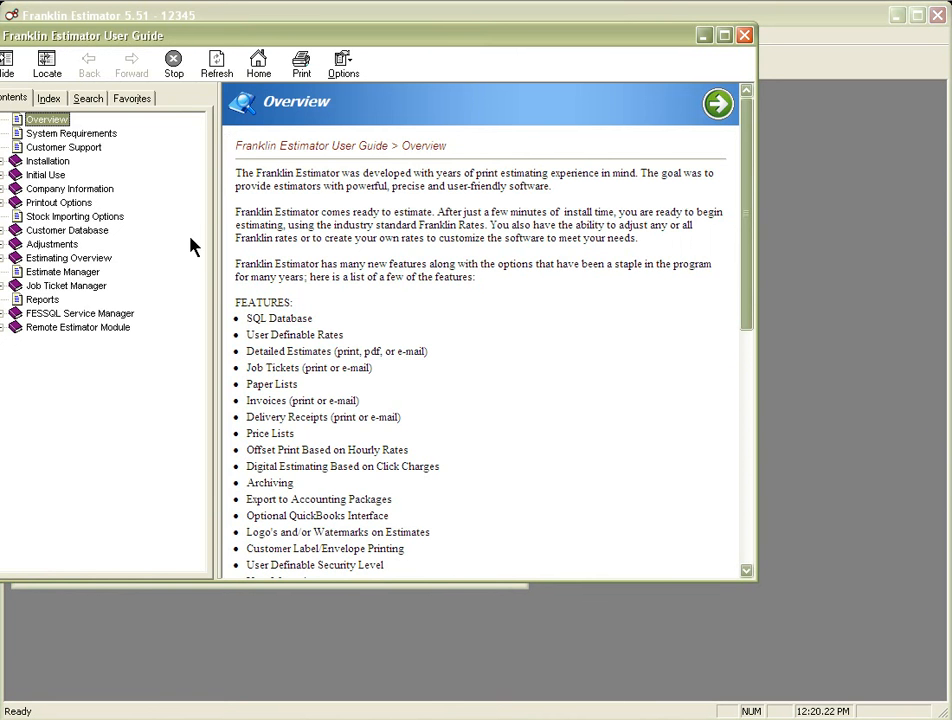
left_click(44, 246)
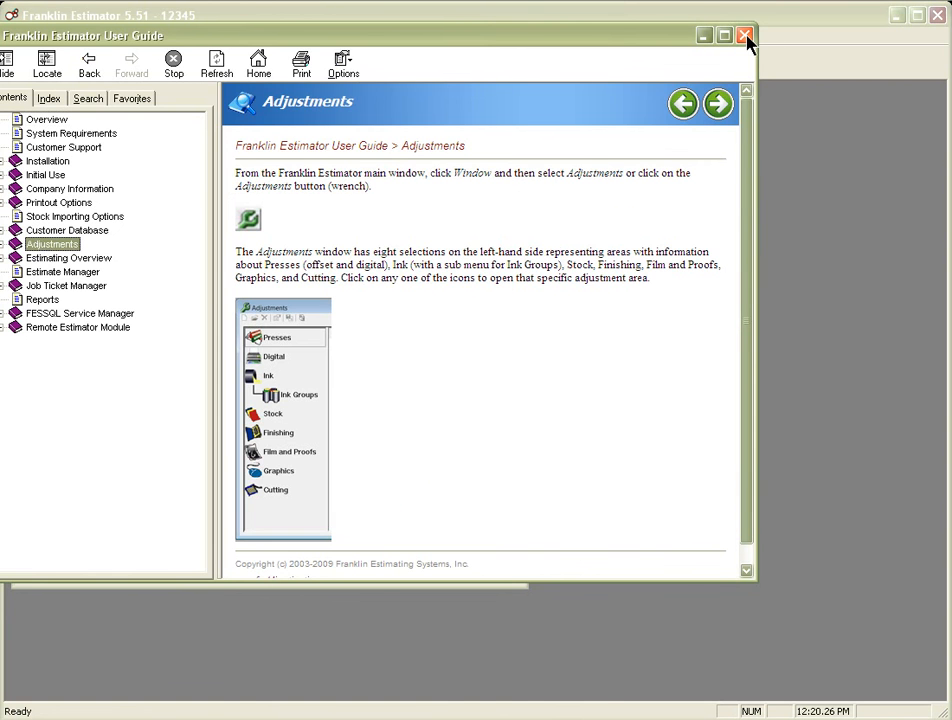
left_click(745, 37)
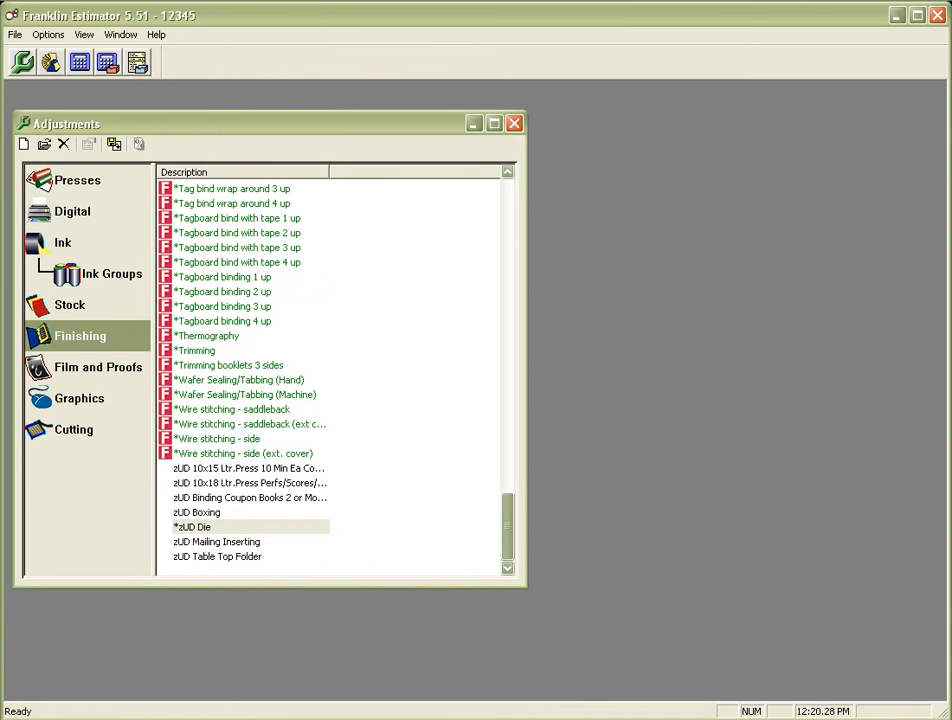